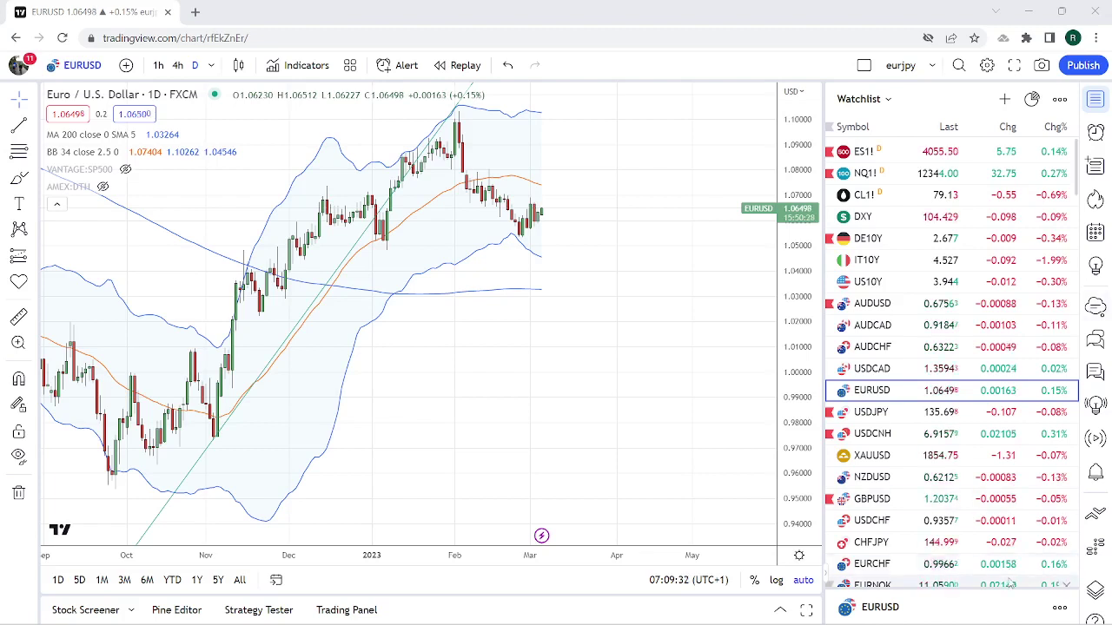
Step: Load the ES1! S&P 500 E-mini futures daily chart from the watchlist
left_click(930, 152)
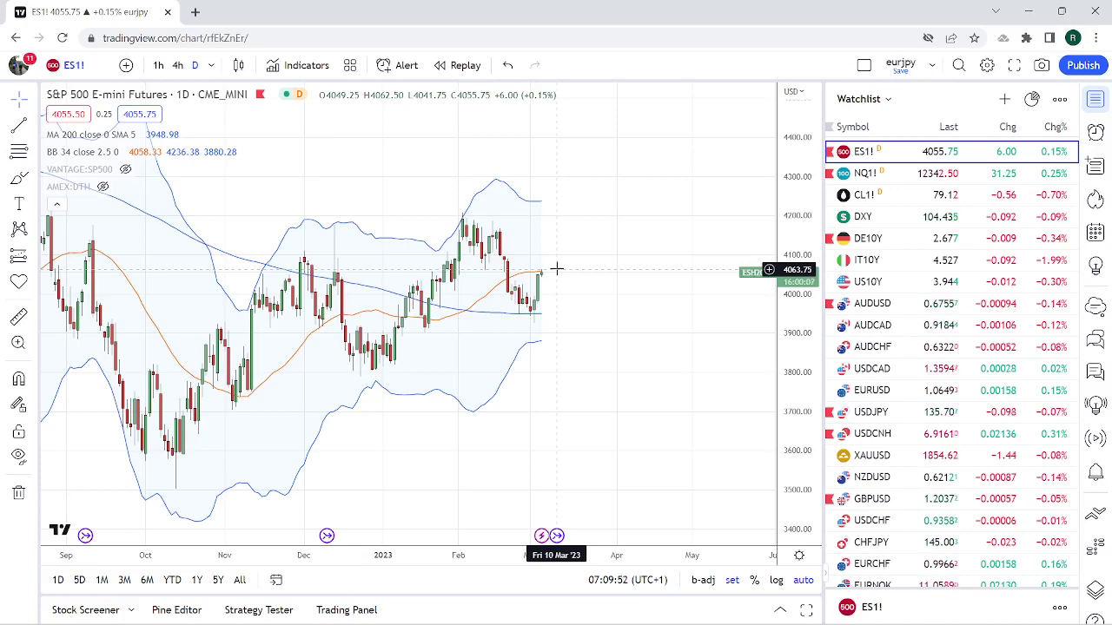
Step: Check the CL1! crude oil chart and its news marker, then load USDCNH
left_click(873, 199)
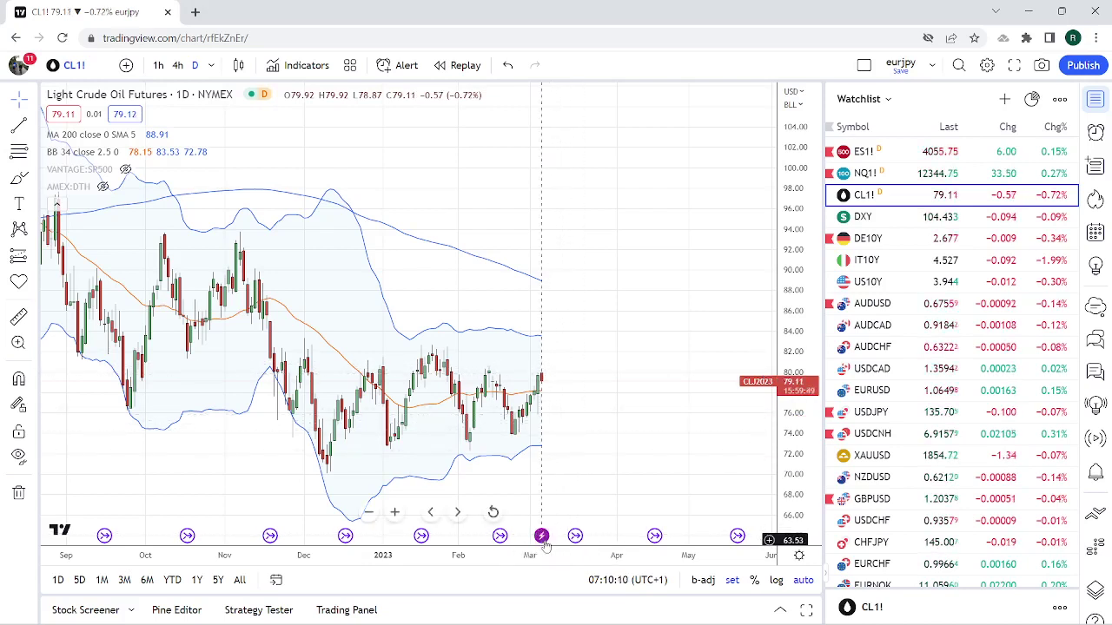
mouse_move(542, 538)
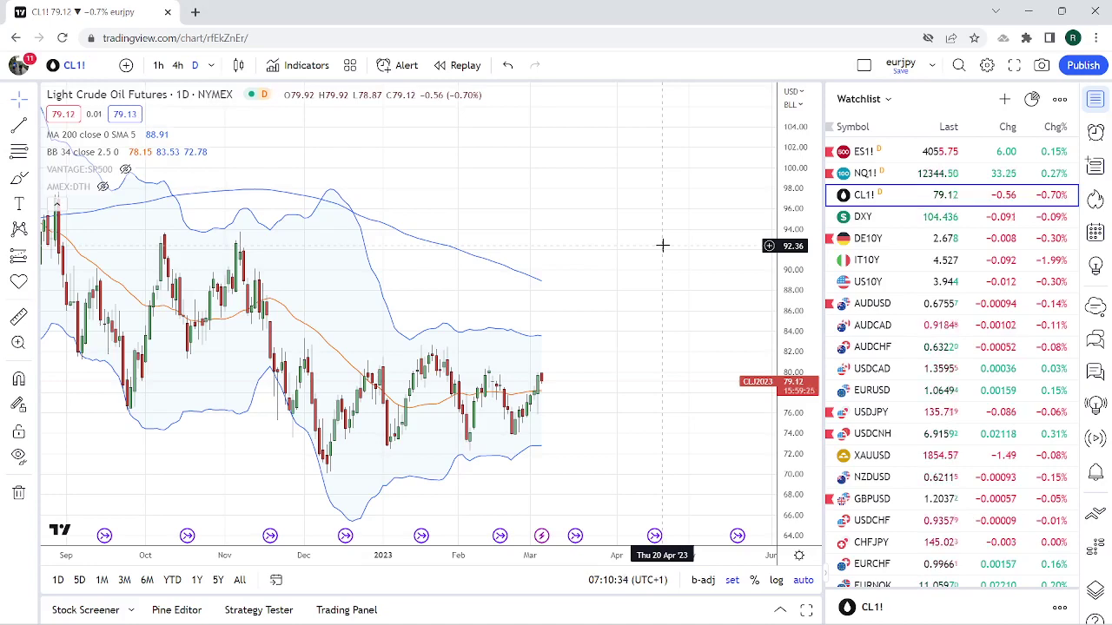
left_click(872, 434)
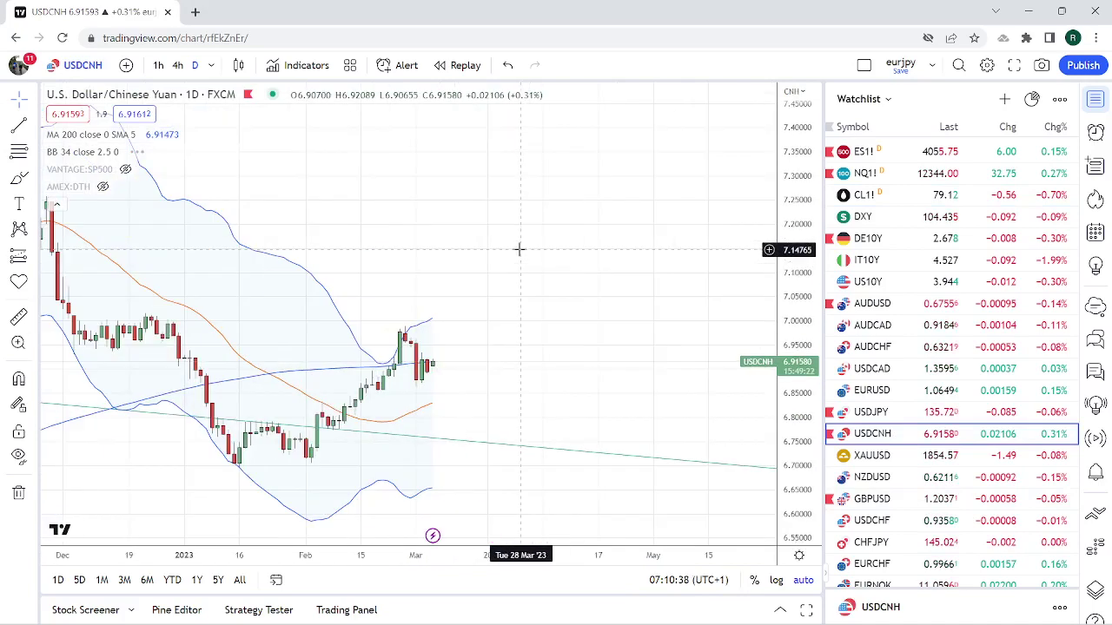
Step: Zoom USDCNH out to show more history, then load the XAUUSD gold chart
scroll(518, 250, "down", 2)
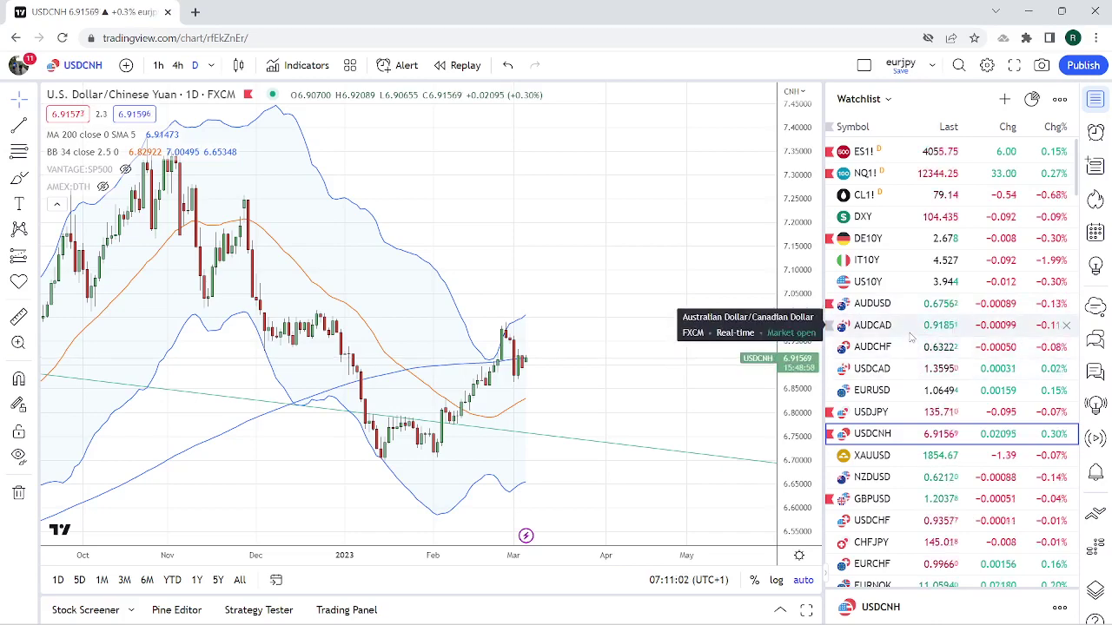
scroll(904, 348, "down", 1)
left_click(894, 385)
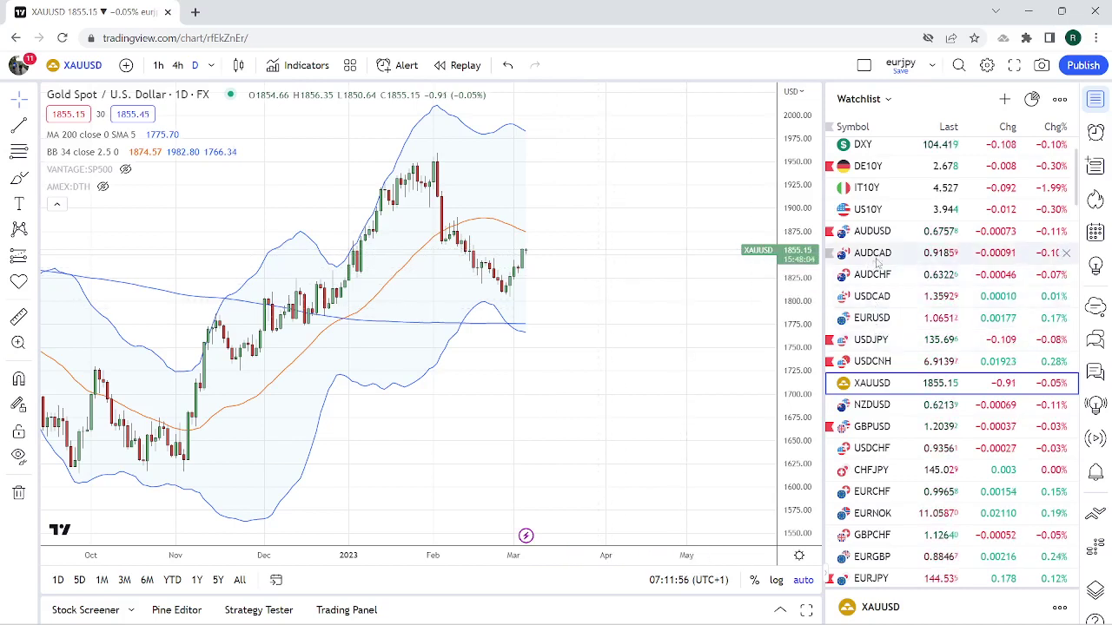
Step: Load the AUDUSD daily chart from the watchlist
left_click(872, 231)
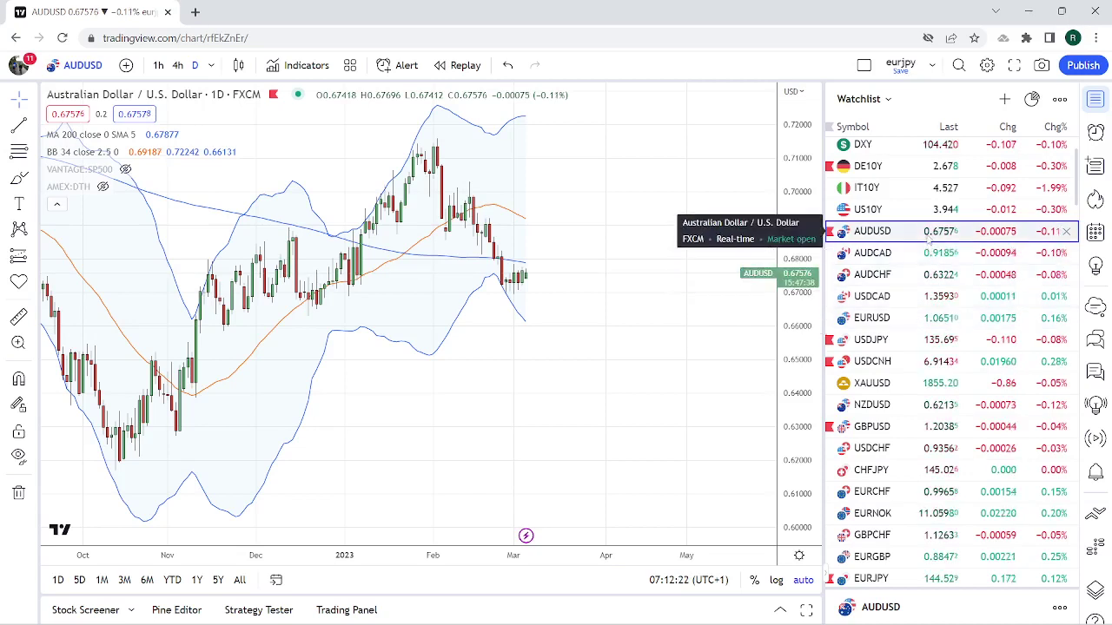
Step: Scroll the watchlist down and load the GBPUSD daily chart
scroll(951, 399, "down", 1)
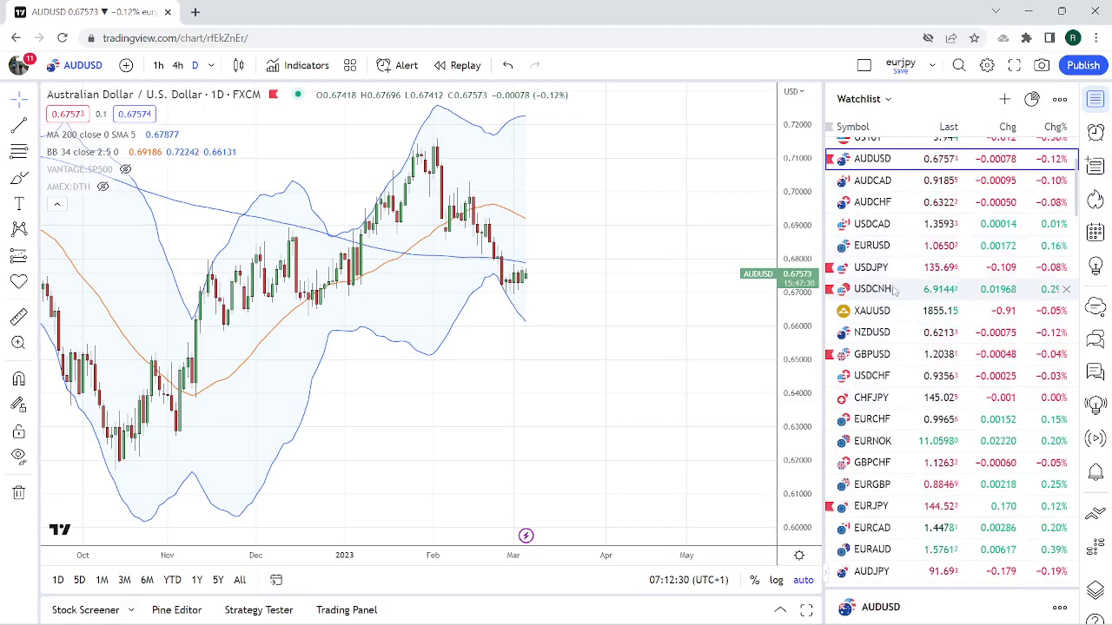
left_click(871, 354)
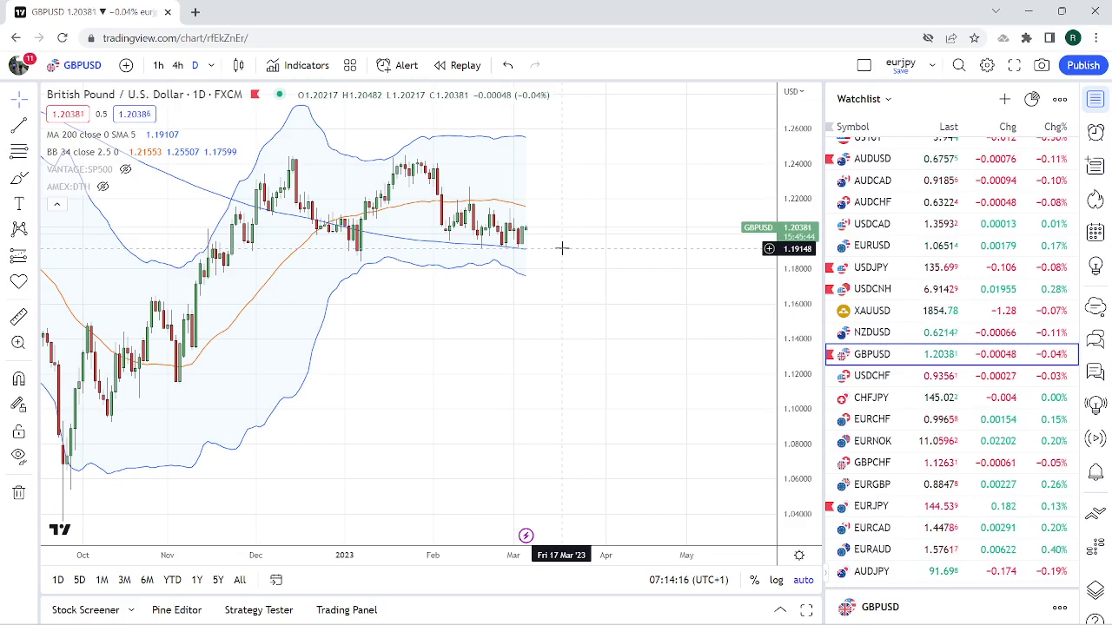
Step: Cycle through USDJPY, GBPUSD, EURUSD and USDCHF, ending on the DXY index chart
key("Up")
key("Up")
key("Up")
key("Up")
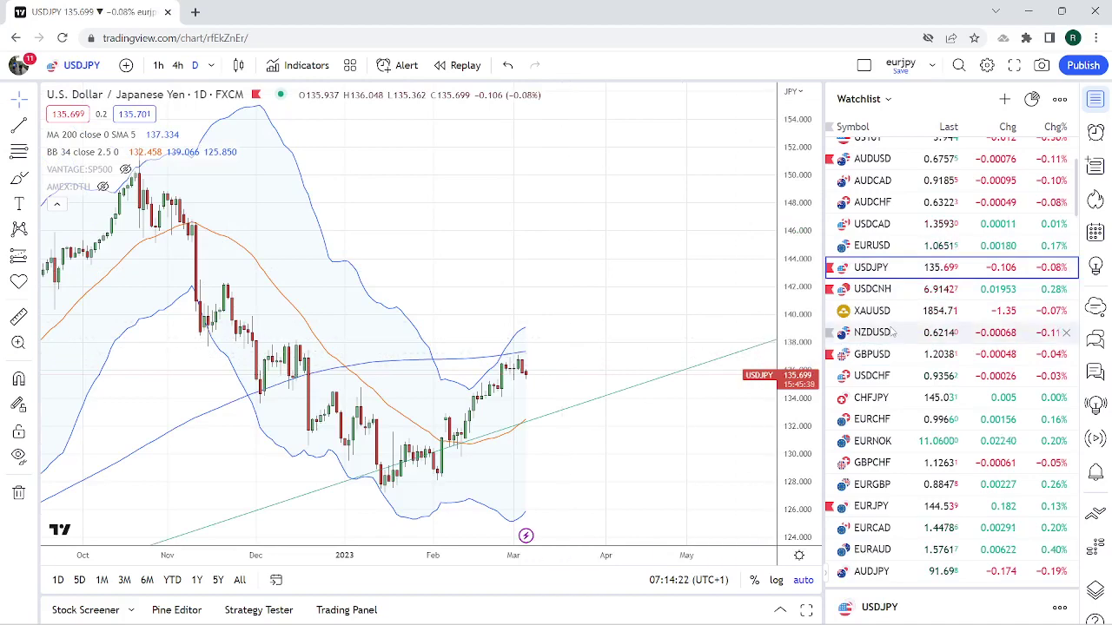
left_click(891, 353)
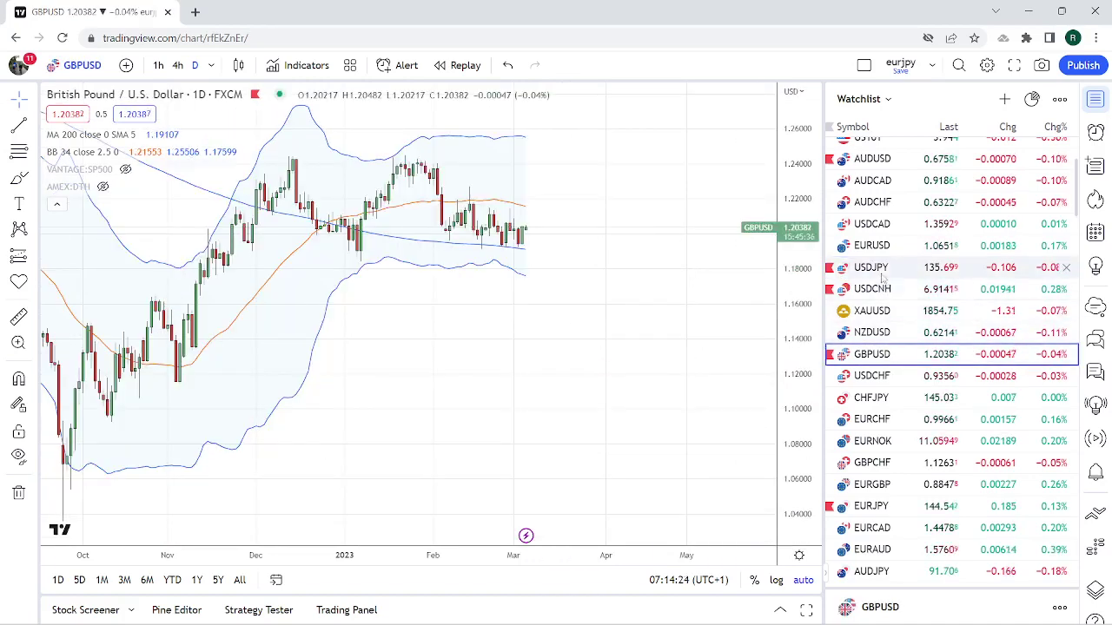
left_click(873, 247)
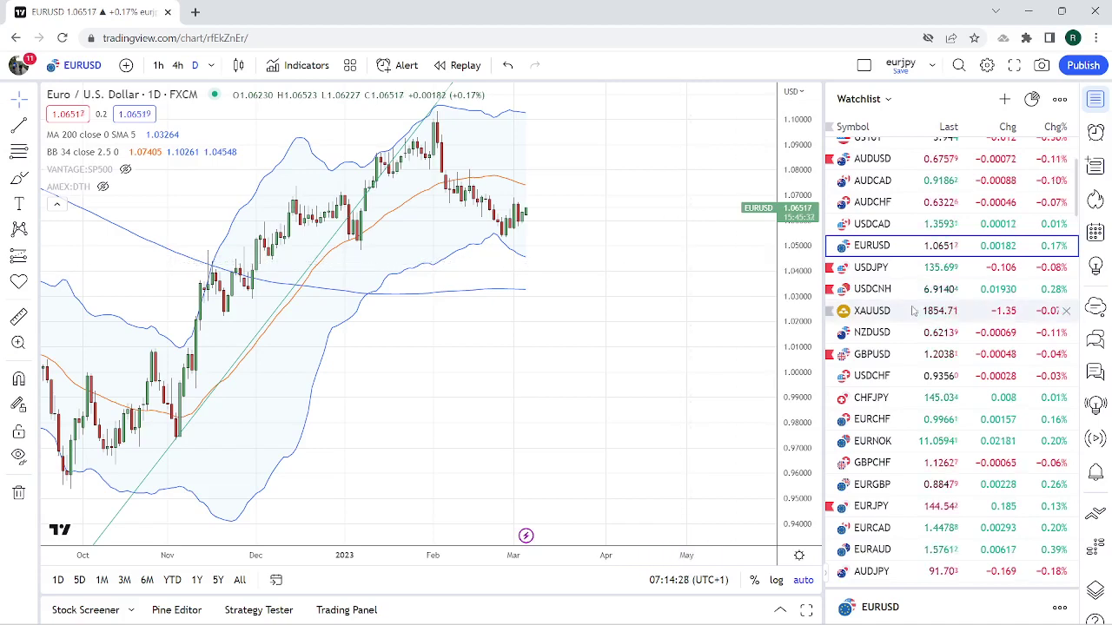
left_click(903, 379)
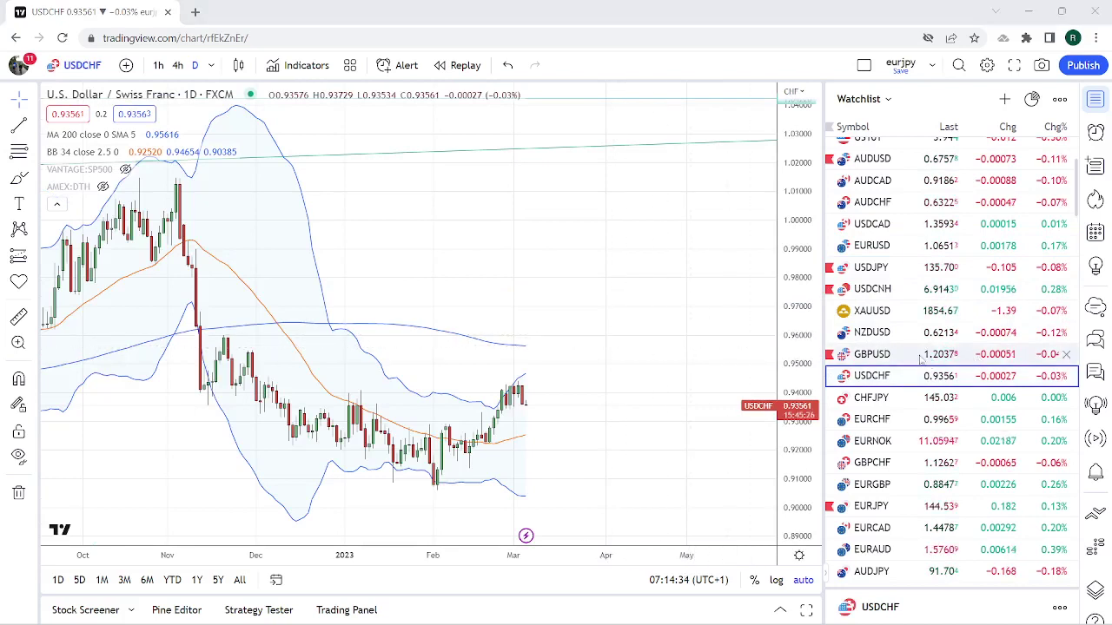
scroll(910, 372, "up", 3)
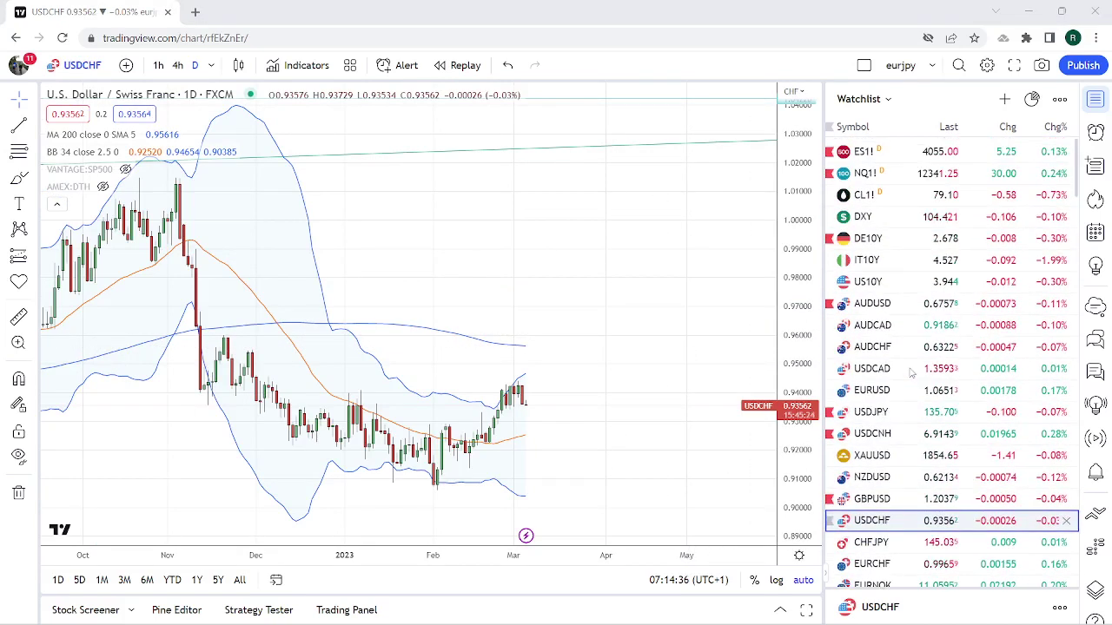
left_click(868, 217)
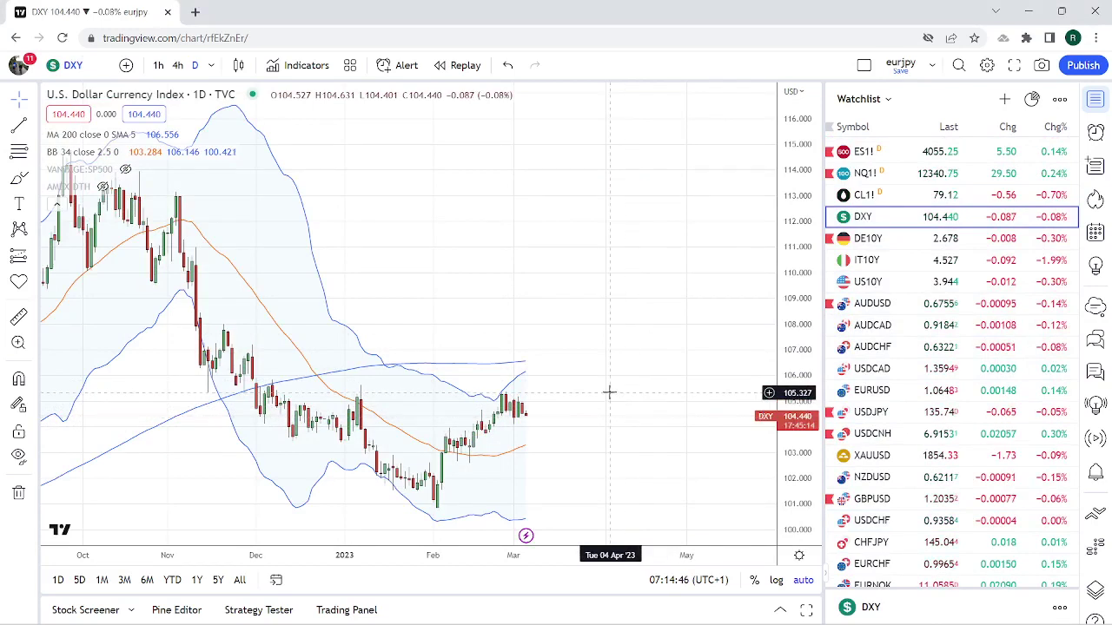
scroll(953, 385, "down", 1)
scroll(953, 385, "down", 1)
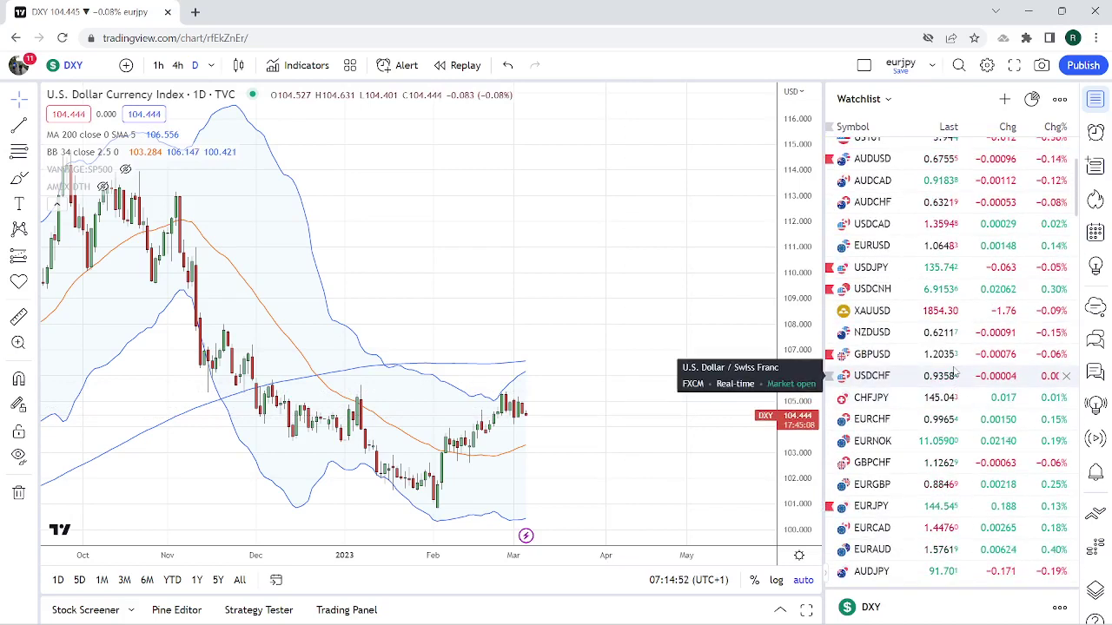
scroll(954, 371, "down", 1)
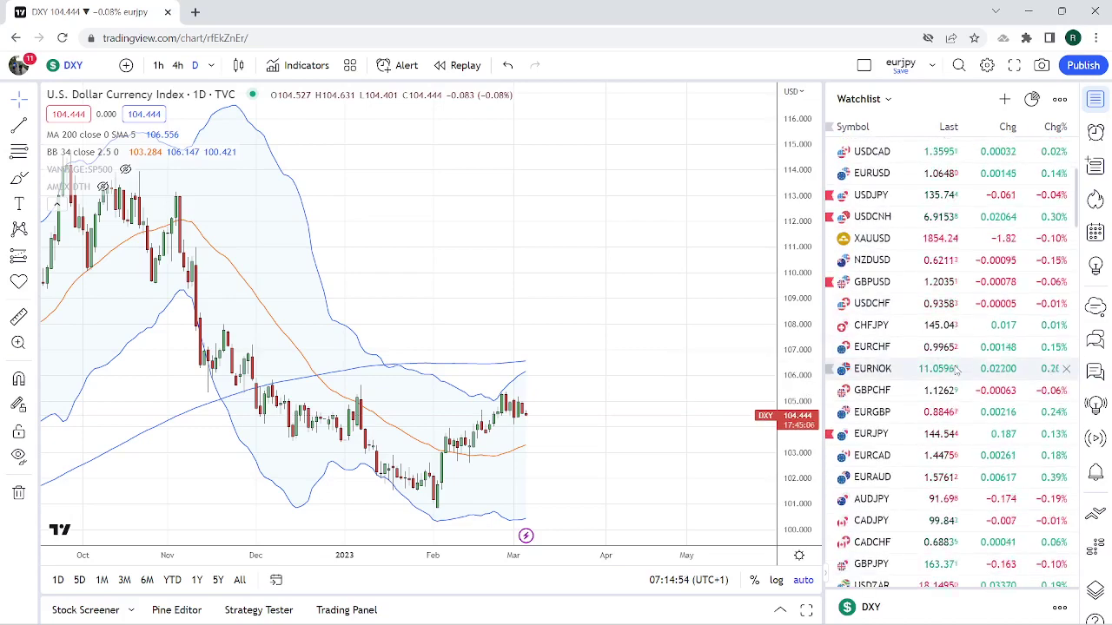
scroll(956, 371, "down", 1)
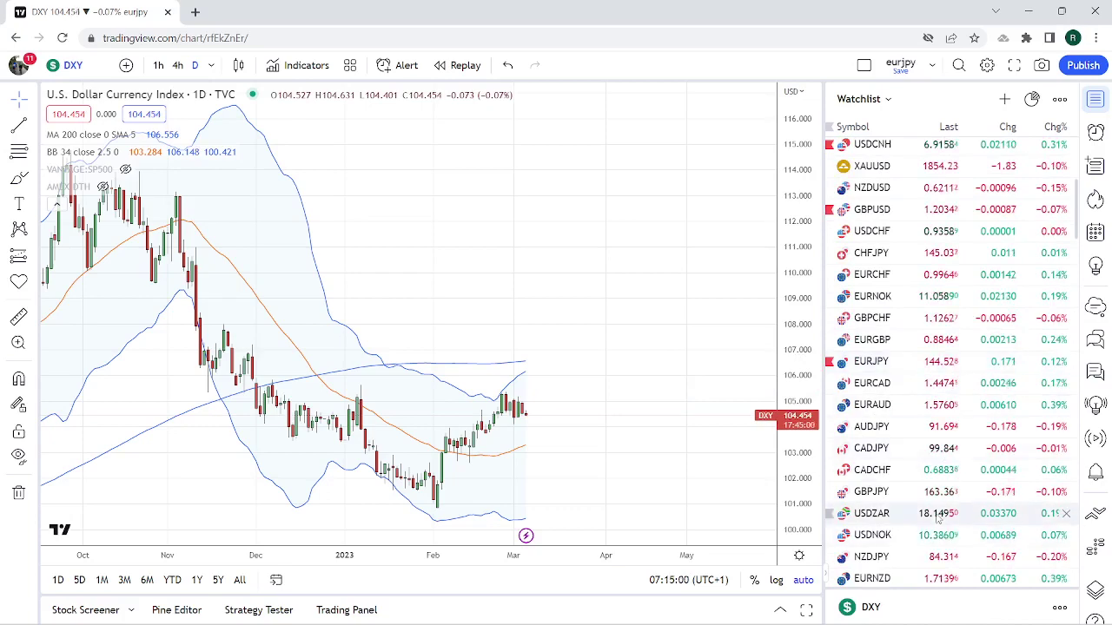
Step: Load the USDZAR daily chart from the watchlist, keeping the 200 SMA and Bollinger Bands
left_click(900, 515)
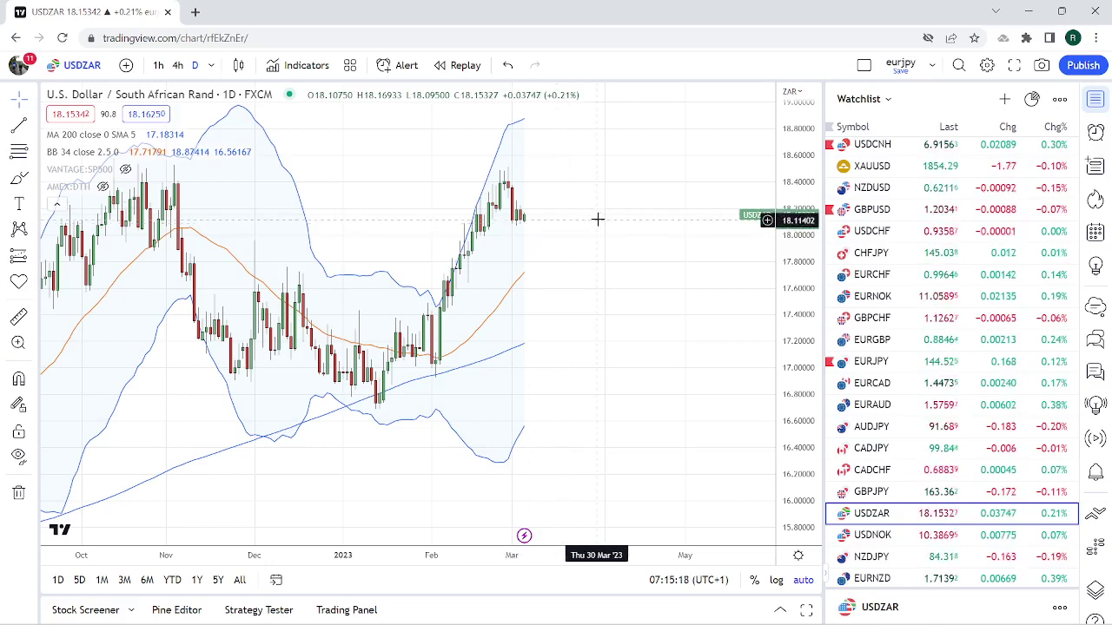
scroll(999, 434, "down", 3)
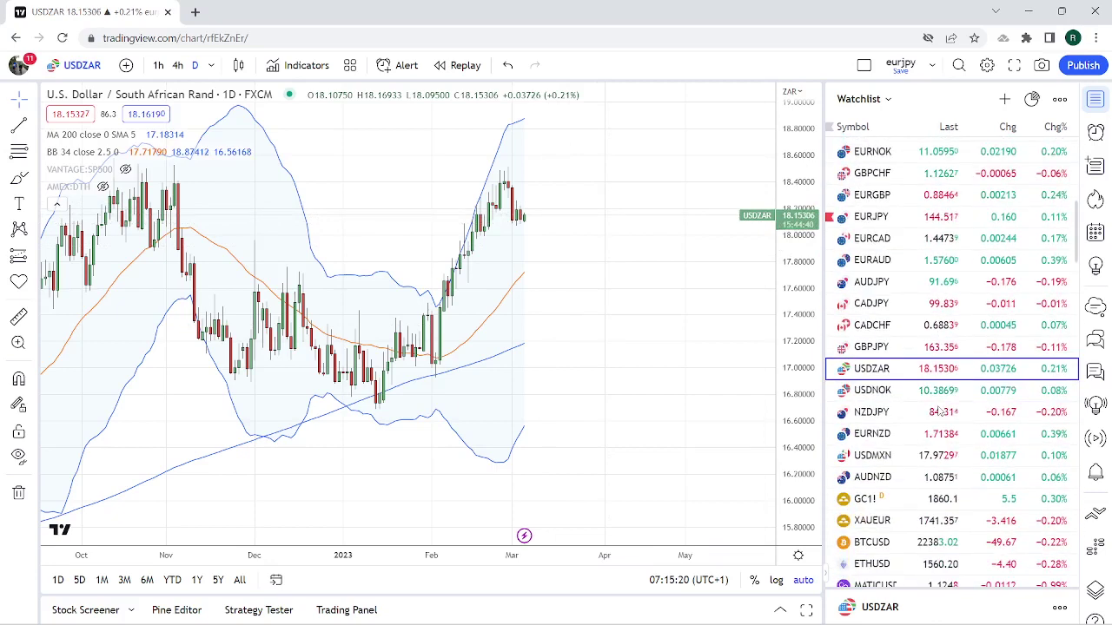
Step: Load USDMXN and zoom the time axis out and back in to review its trend
left_click(902, 456)
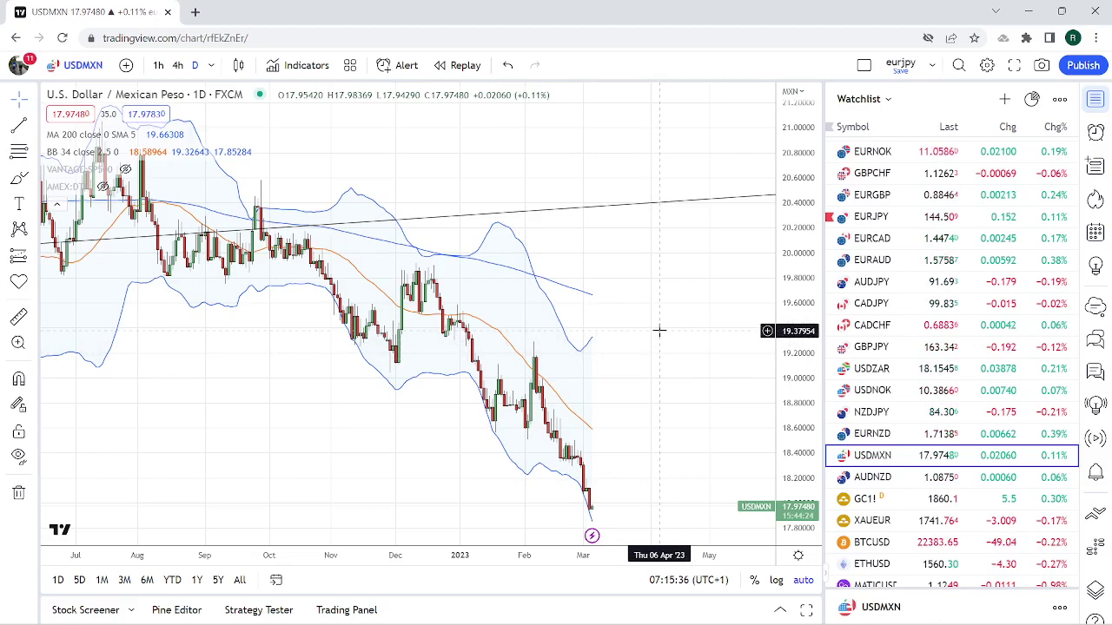
scroll(659, 330, "down", 5)
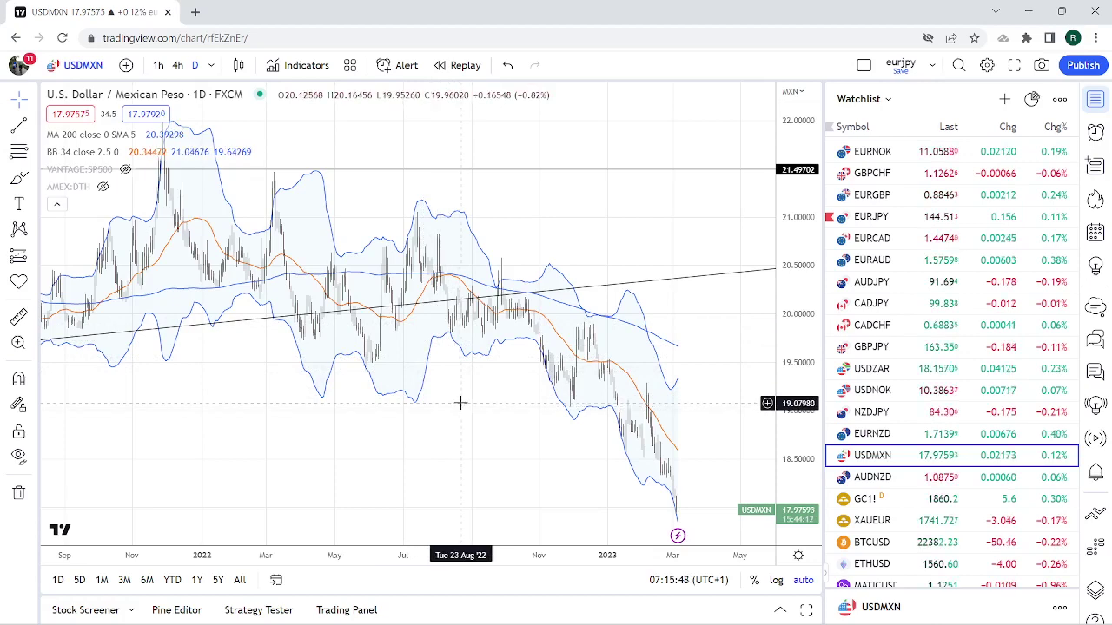
scroll(460, 402, "up", 2)
scroll(460, 402, "up", 2)
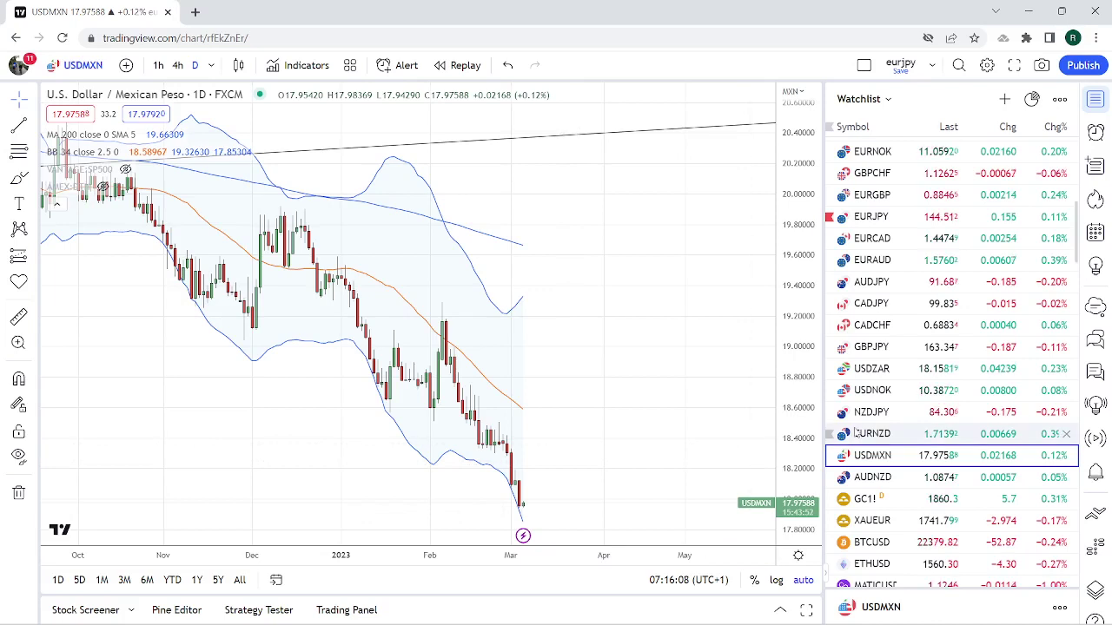
scroll(856, 435, "down", 1)
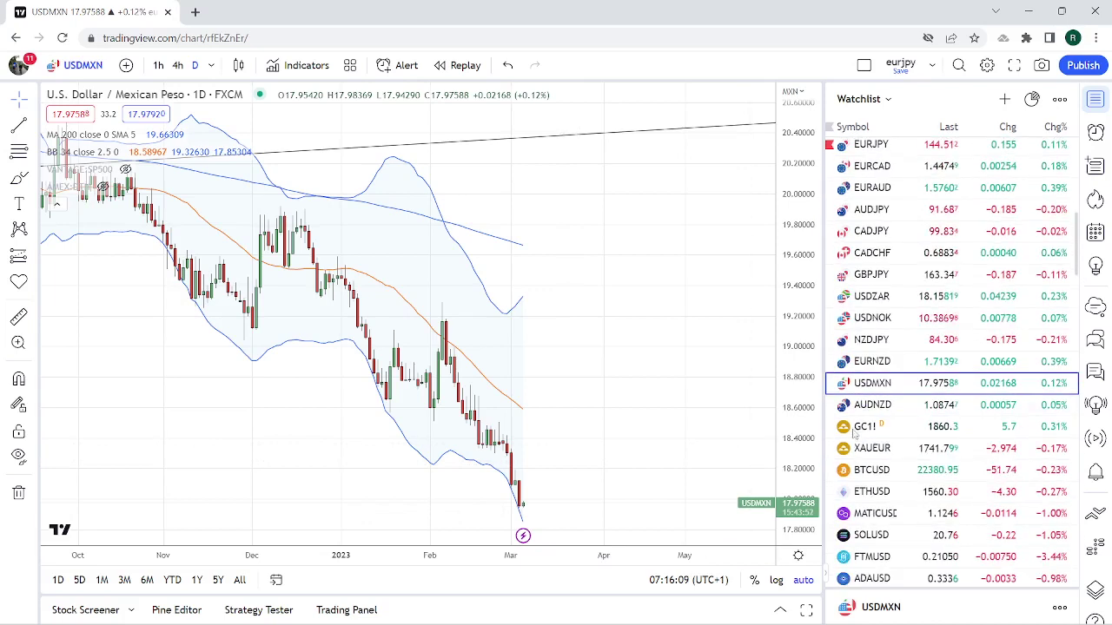
Step: Glance at the BTCUSD chart, then load ETHUSD on Bitstamp
left_click(886, 470)
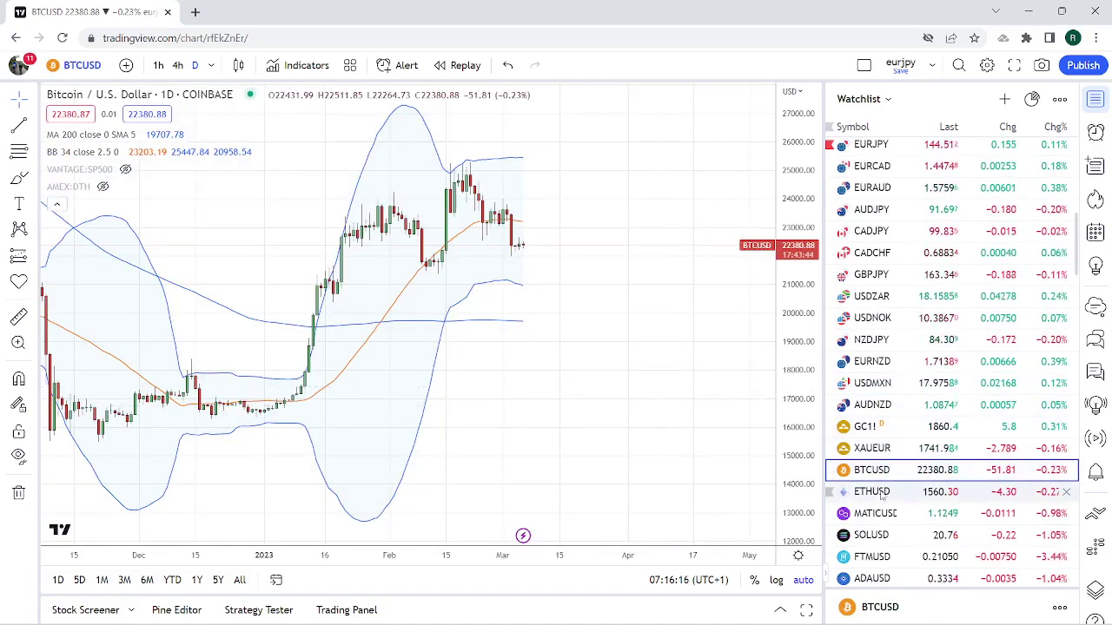
left_click(882, 492)
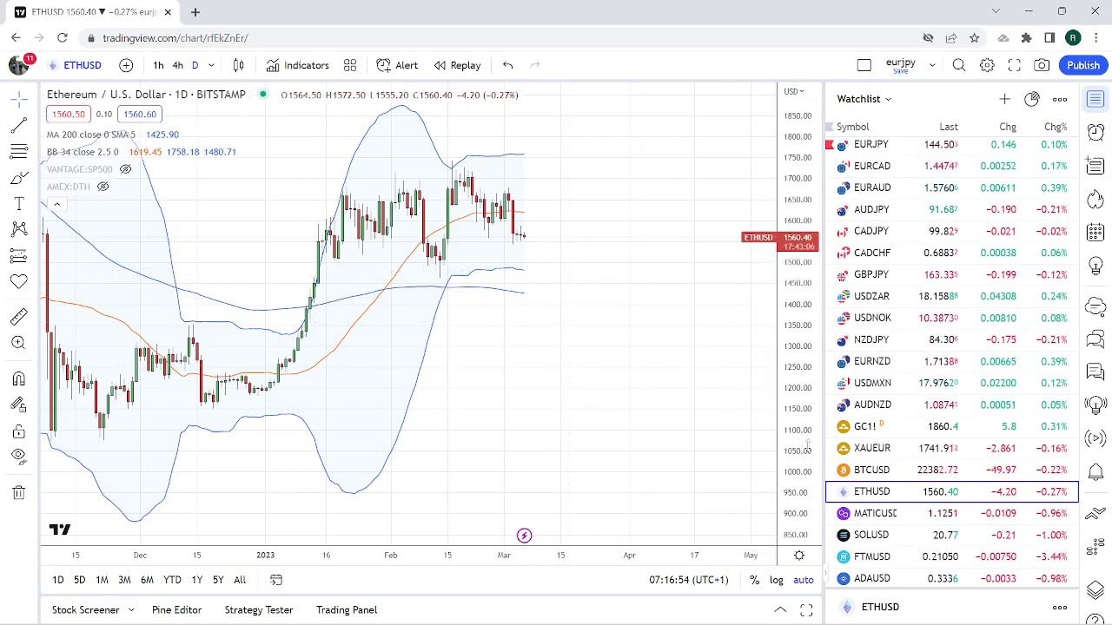
Step: Advance the watchlist to MATICUSD on Coinbase with the Down arrow
key("Down")
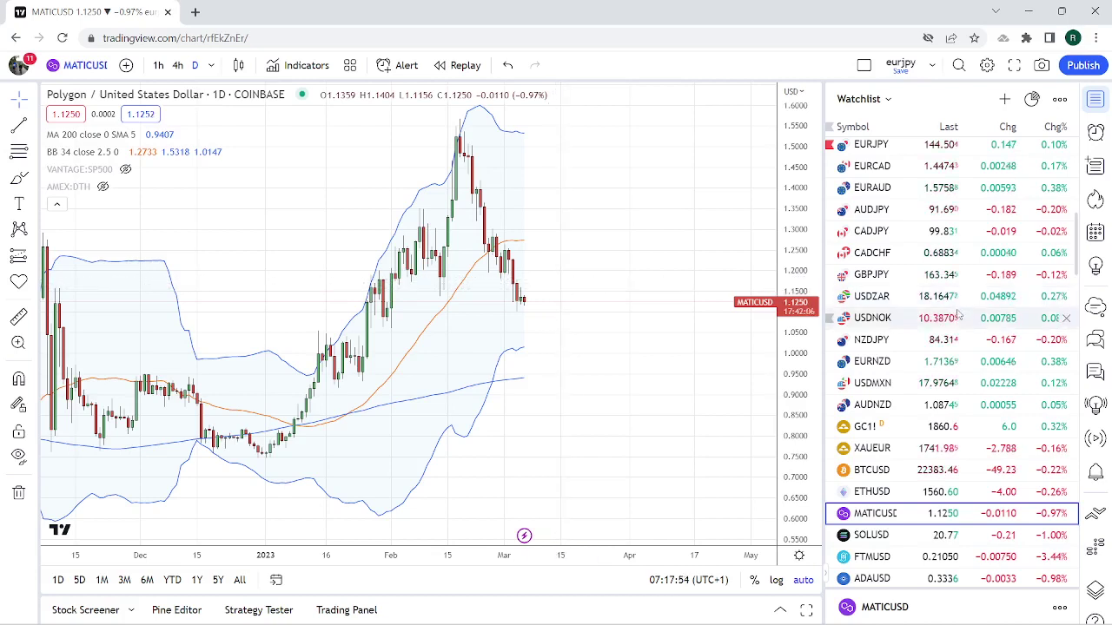
Step: Bring up the EURCHF daily chart from the Watchlist, with its 200 SMA, 34-period Bollinger Bands and trendline
scroll(956, 347, "up", 5)
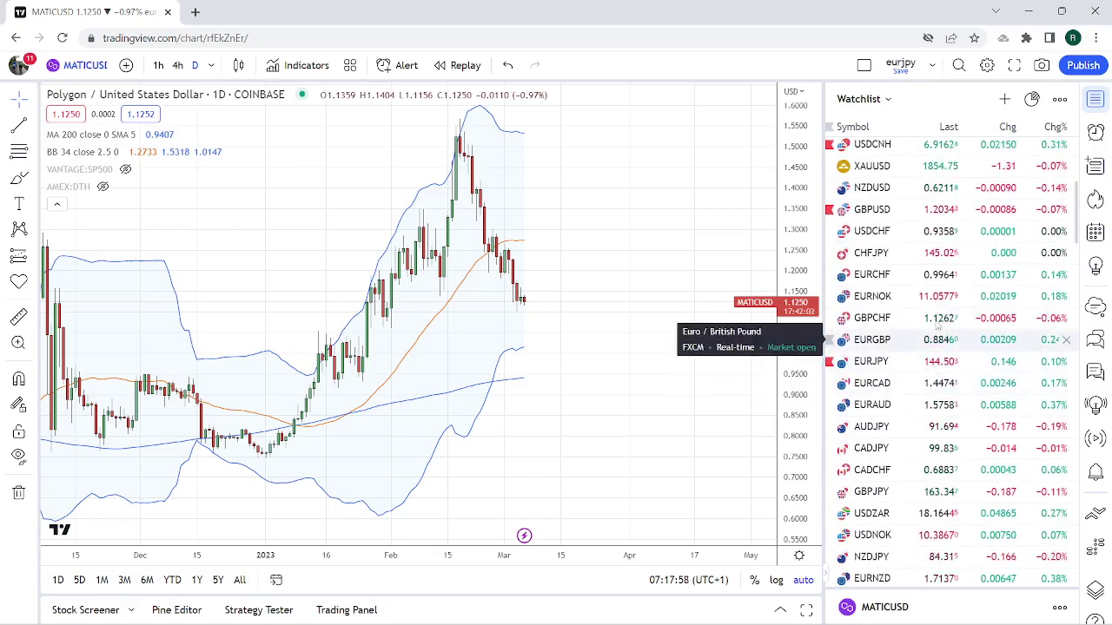
left_click(944, 277)
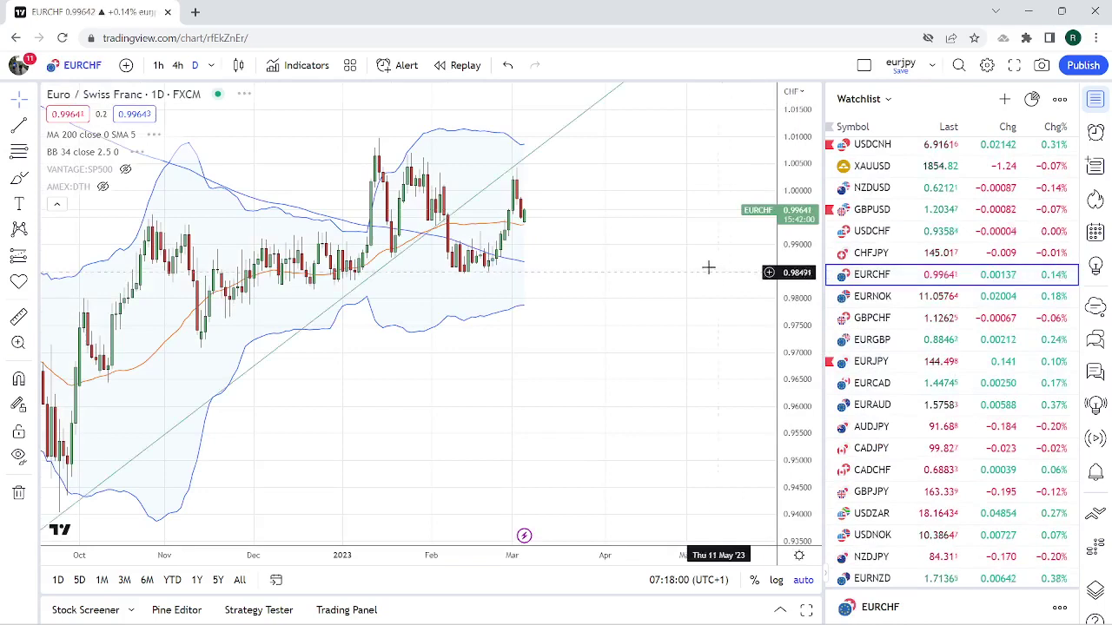